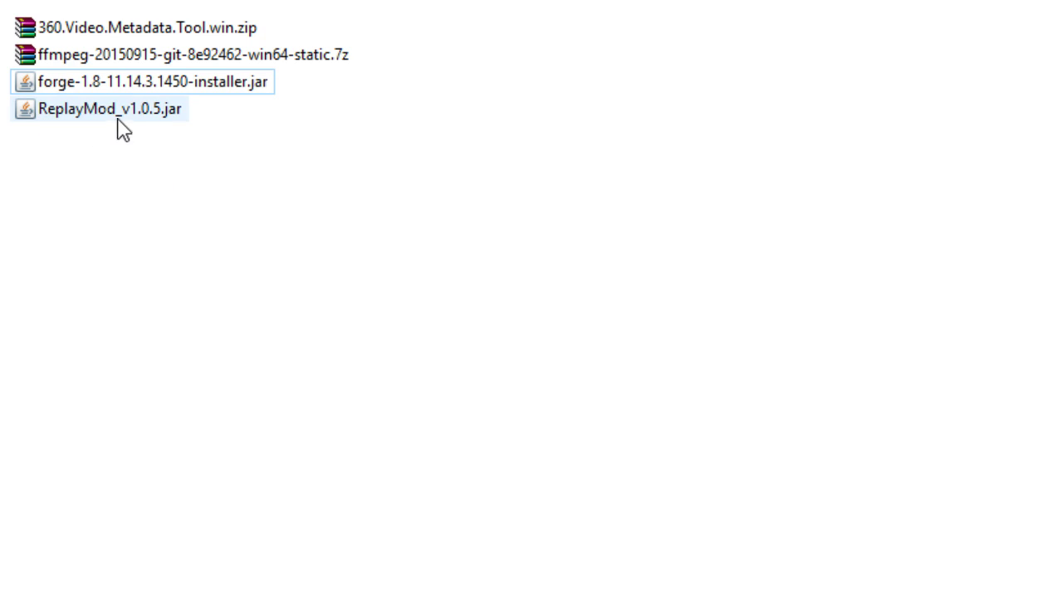
Run the Forge installer and install the 11.14.3.1450 client profile into the launcher.
left_click(91, 93)
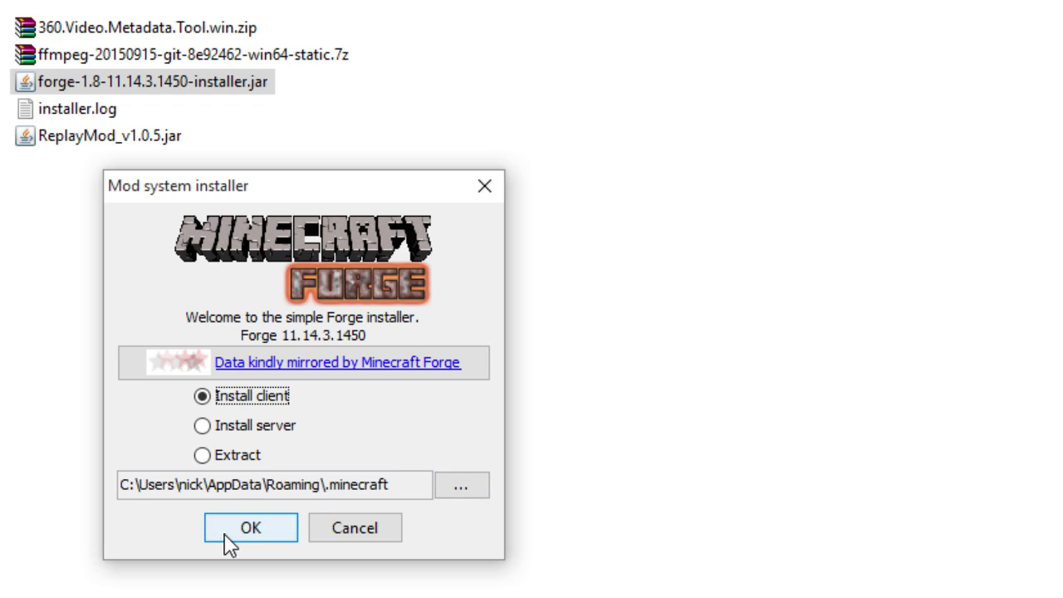
left_click(250, 532)
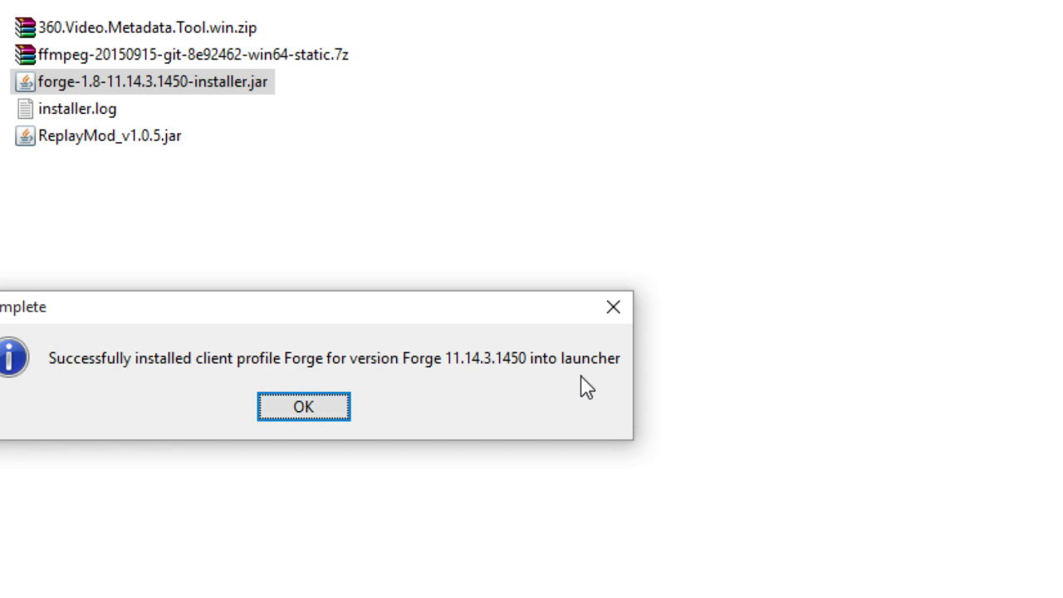
left_click(341, 408)
Copy ReplayMod_v1.0.5.jar into the .minecraft Mods folder and delete the old ReplayMod_v1.0.4.jar.
left_click(117, 115)
right_click(116, 116)
left_click(183, 551)
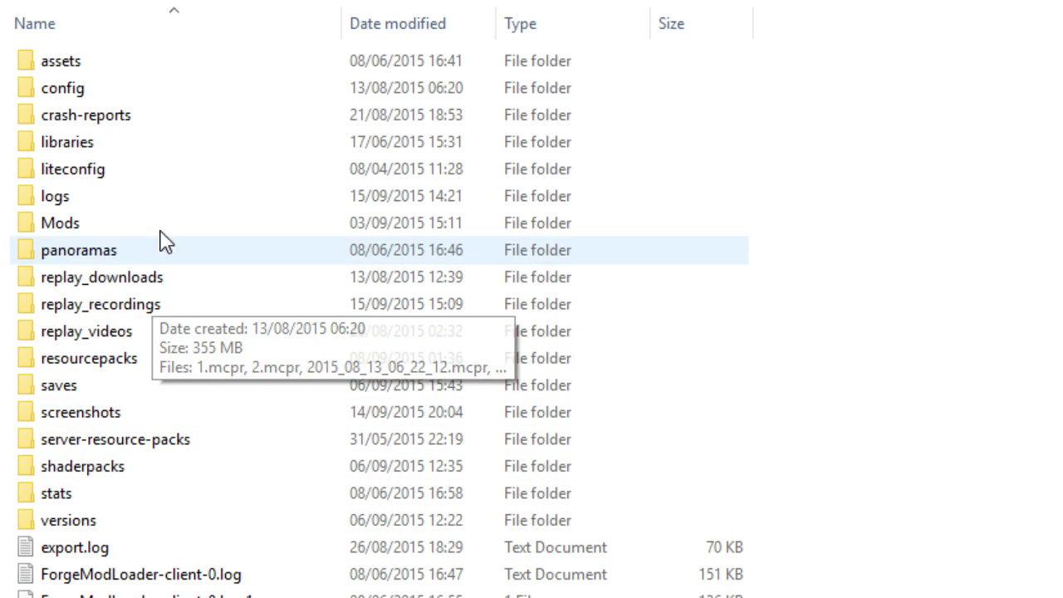
double_click(236, 226)
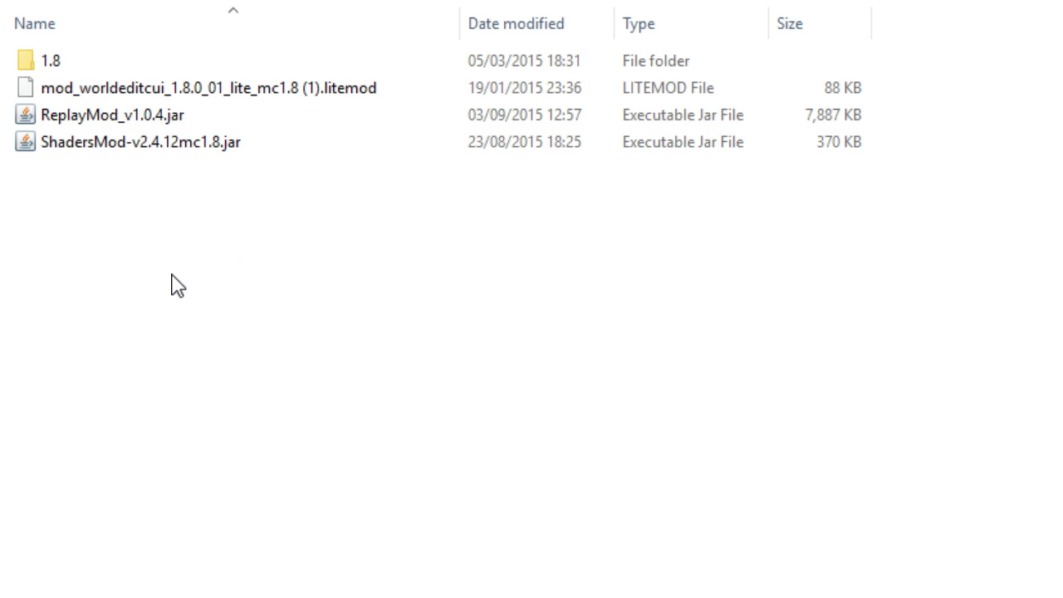
right_click(172, 275)
left_click(254, 464)
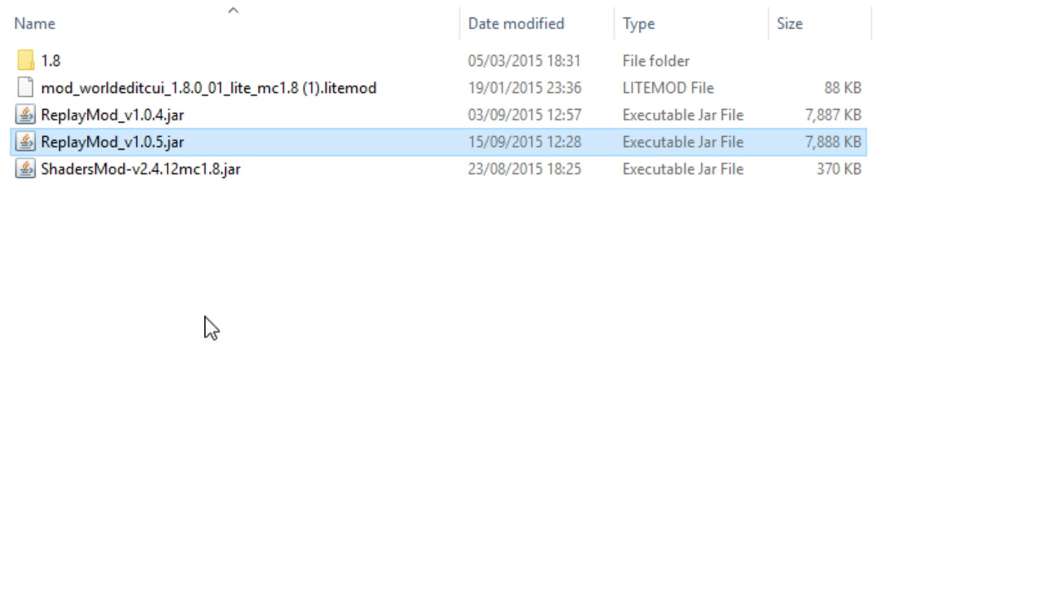
left_click(155, 123)
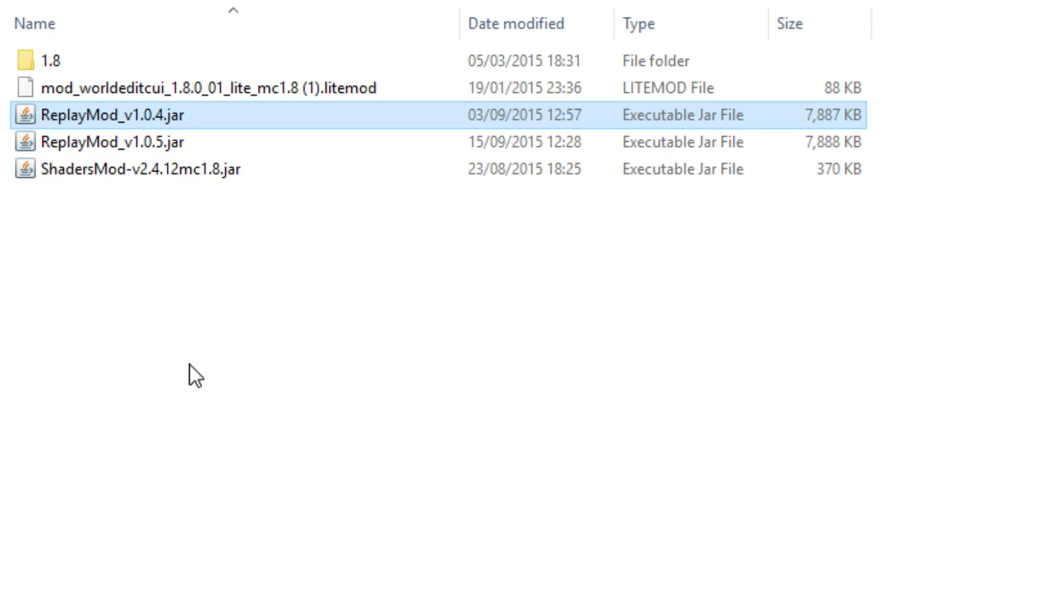
key("Delete")
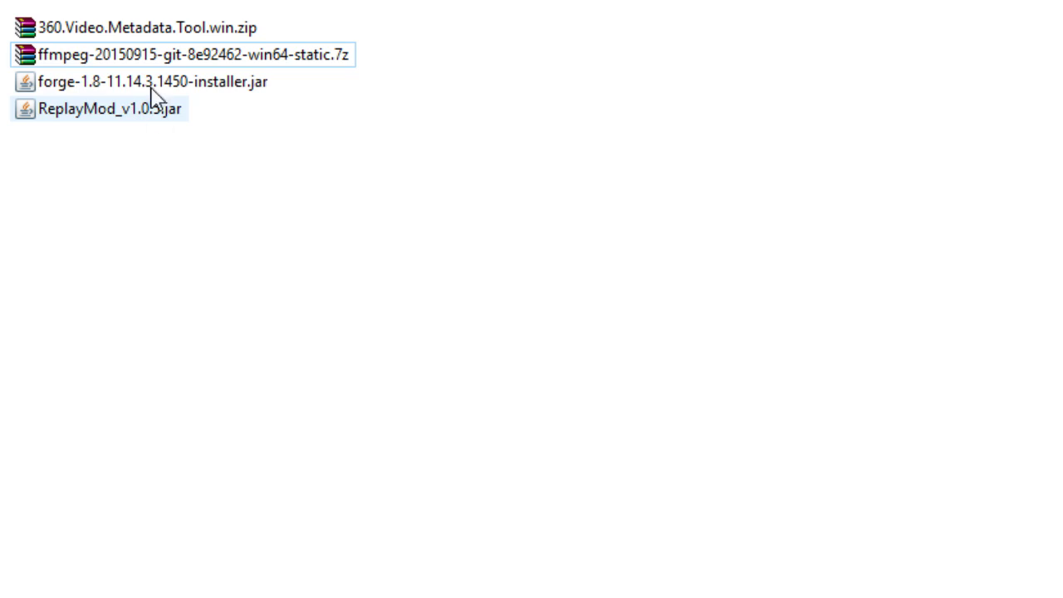
Extract the ffmpeg 7z archive and 360.Video.Metadata.Tool.win.zip into their own folders with WinRAR.
right_click(71, 53)
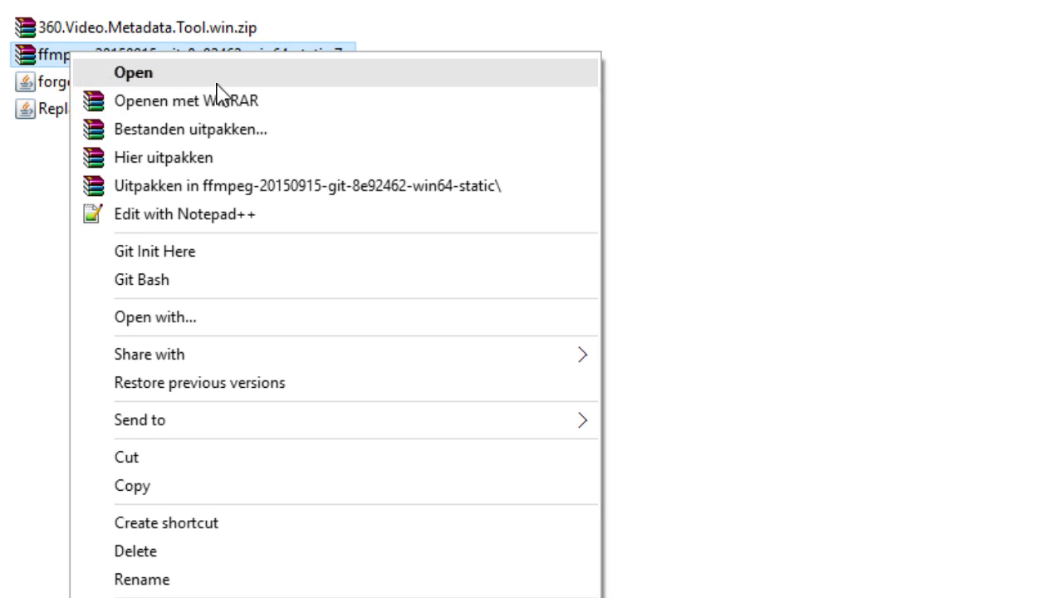
left_click(206, 196)
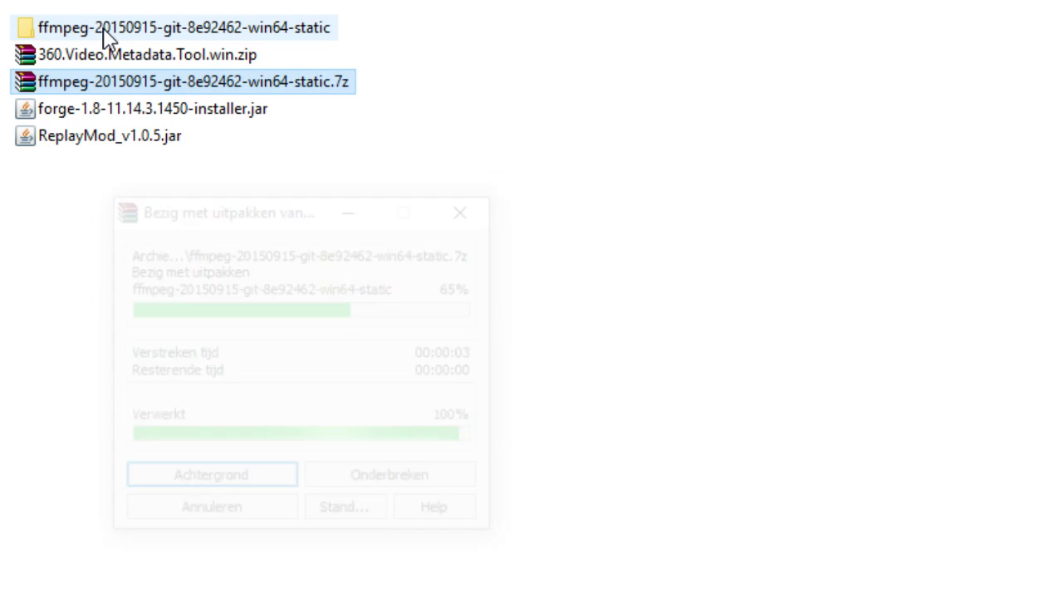
right_click(100, 53)
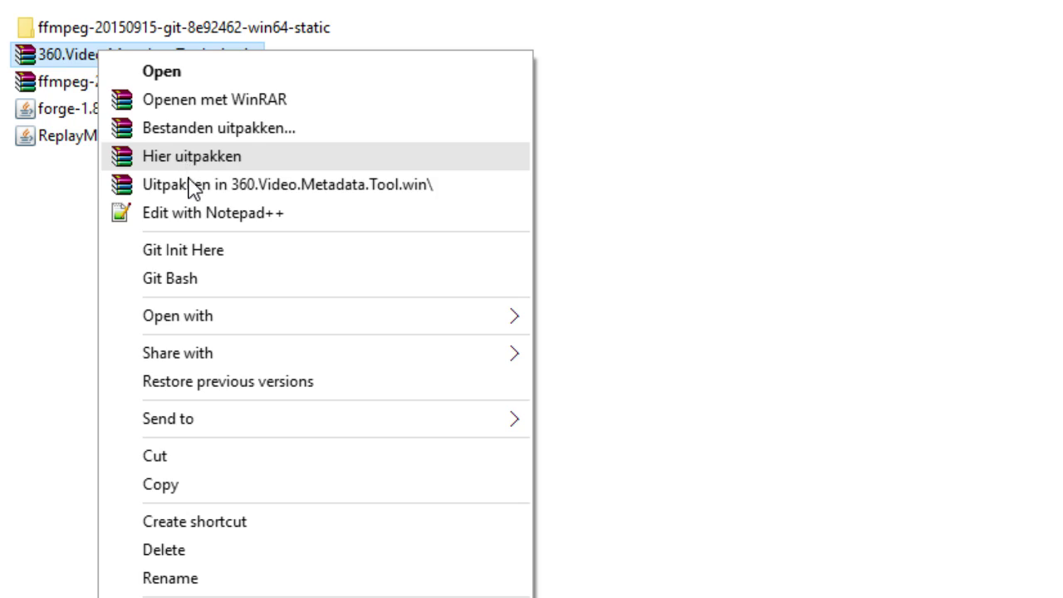
left_click(124, 184)
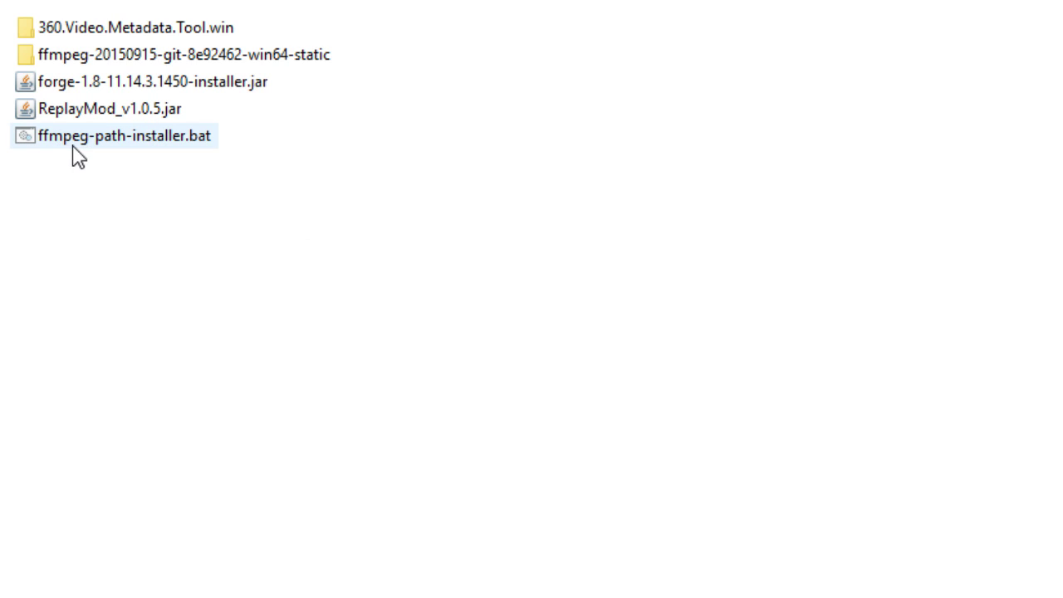
Move ffmpeg-path-installer.bat into the extracted ffmpeg folder and run it, allowing the security warning.
left_click_drag(71, 143, 106, 60)
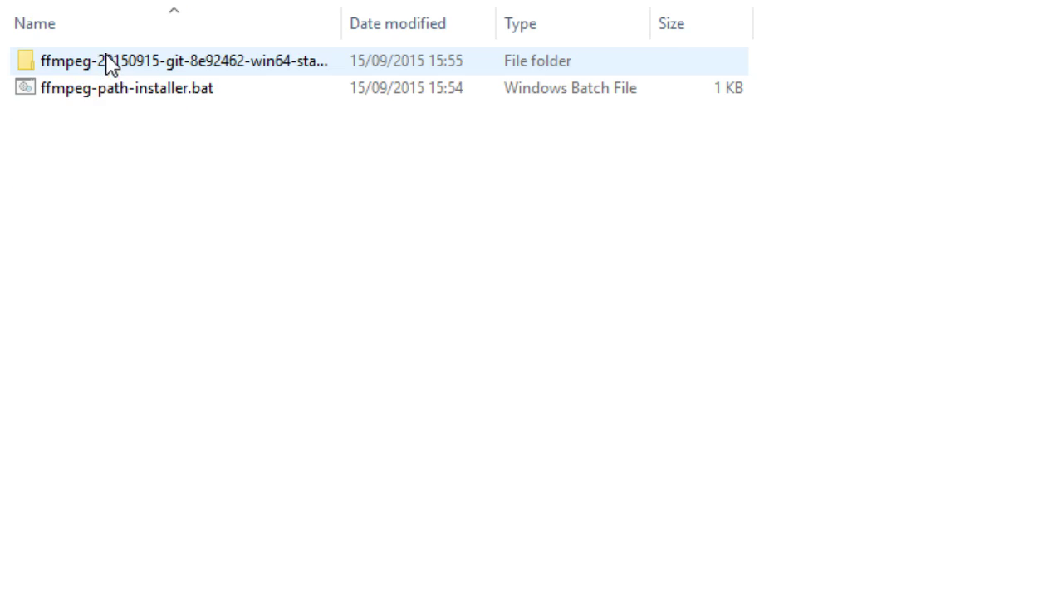
left_click_drag(95, 94, 107, 68)
double_click(107, 67)
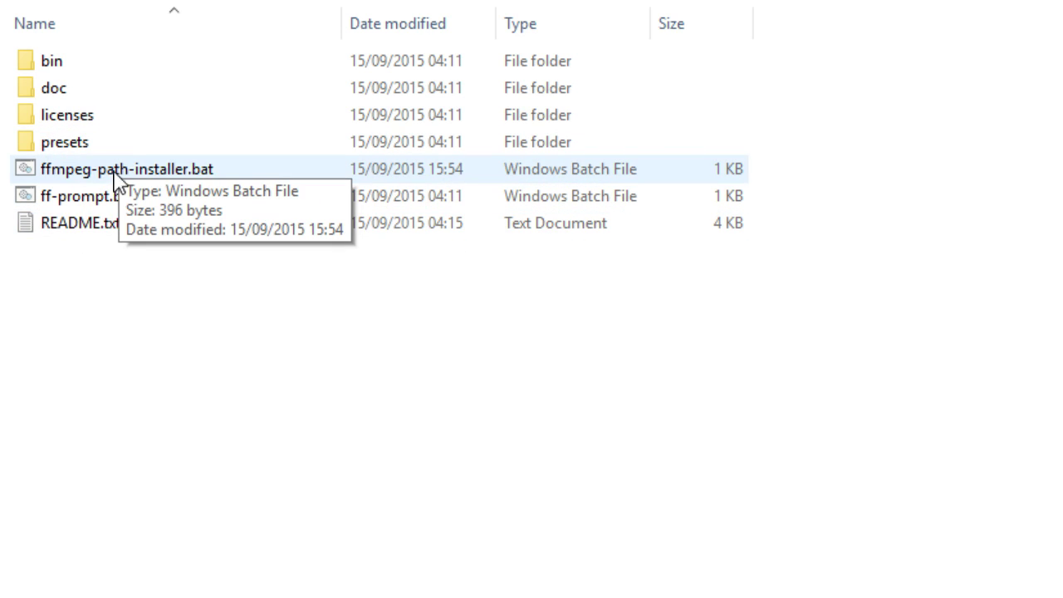
double_click(160, 173)
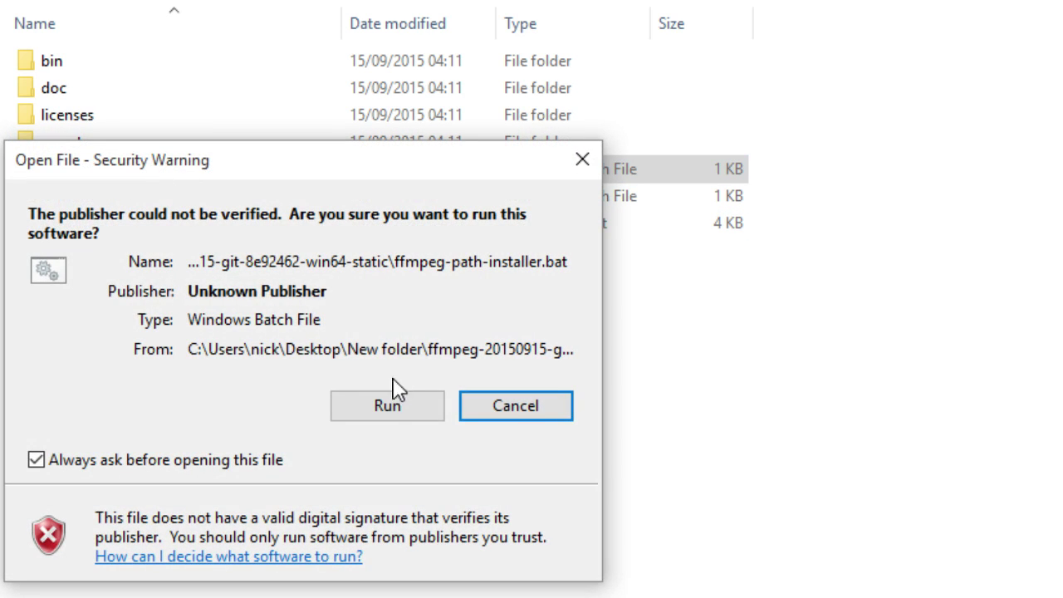
left_click(386, 411)
left_click_drag(348, 137, 436, 258)
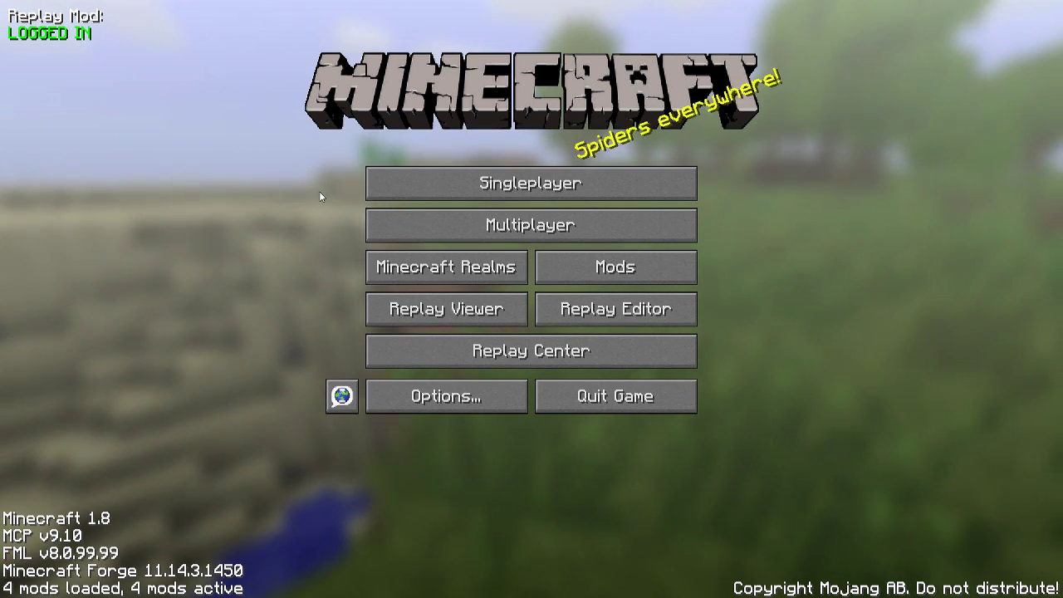
In Replay Mod Settings, toggle Recording Indicator off and back on, then exit to the title menu.
left_click(386, 393)
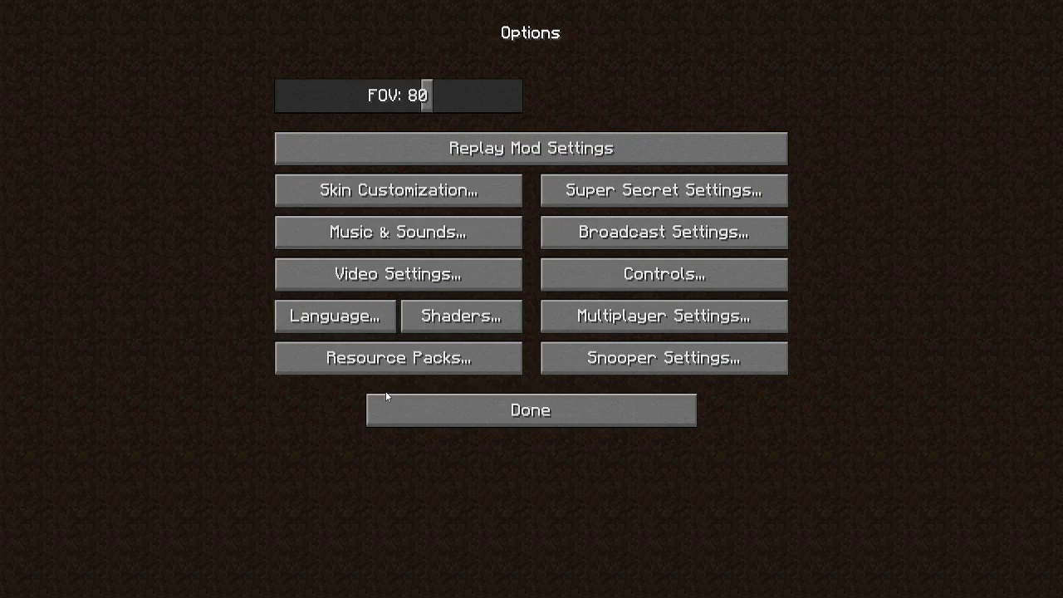
left_click(605, 153)
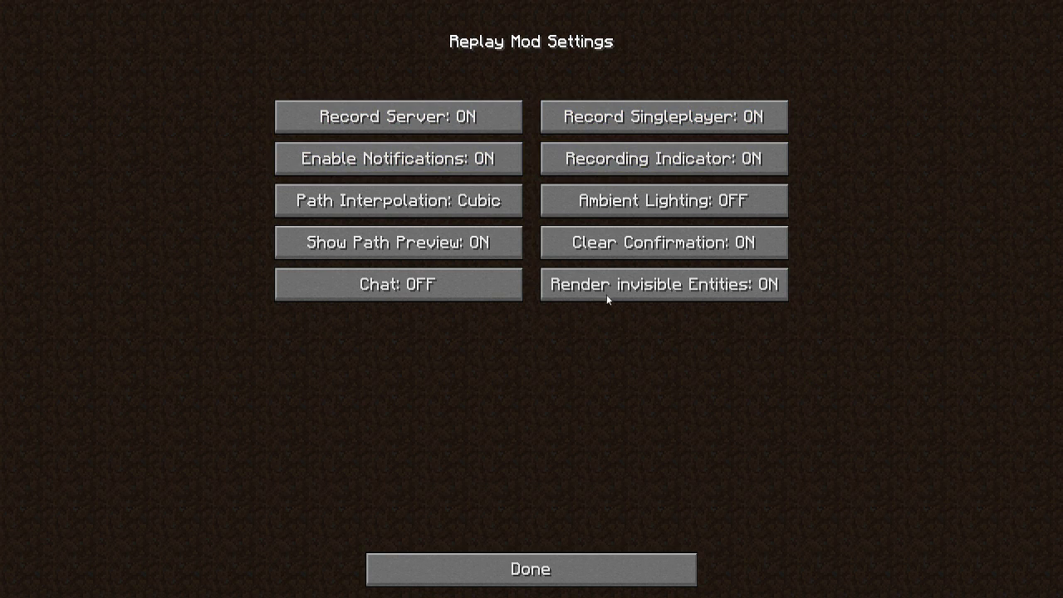
left_click(636, 164)
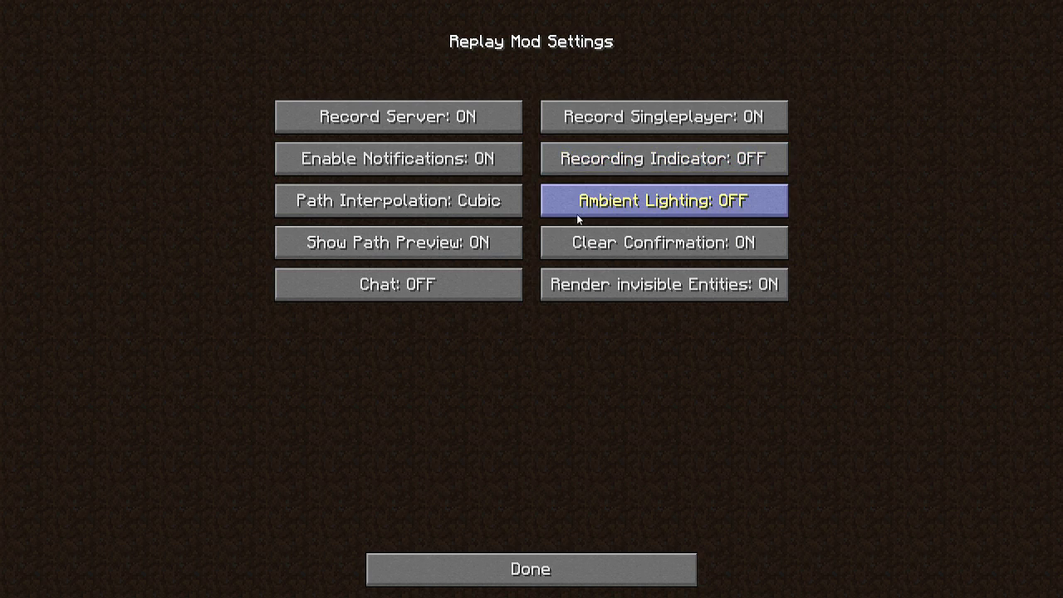
left_click(613, 166)
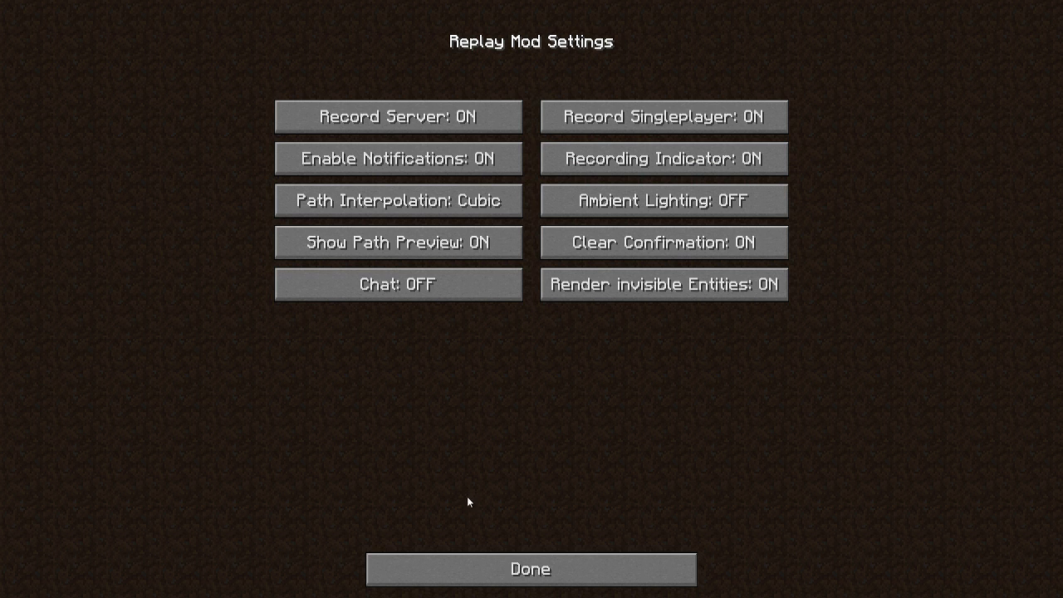
left_click(459, 569)
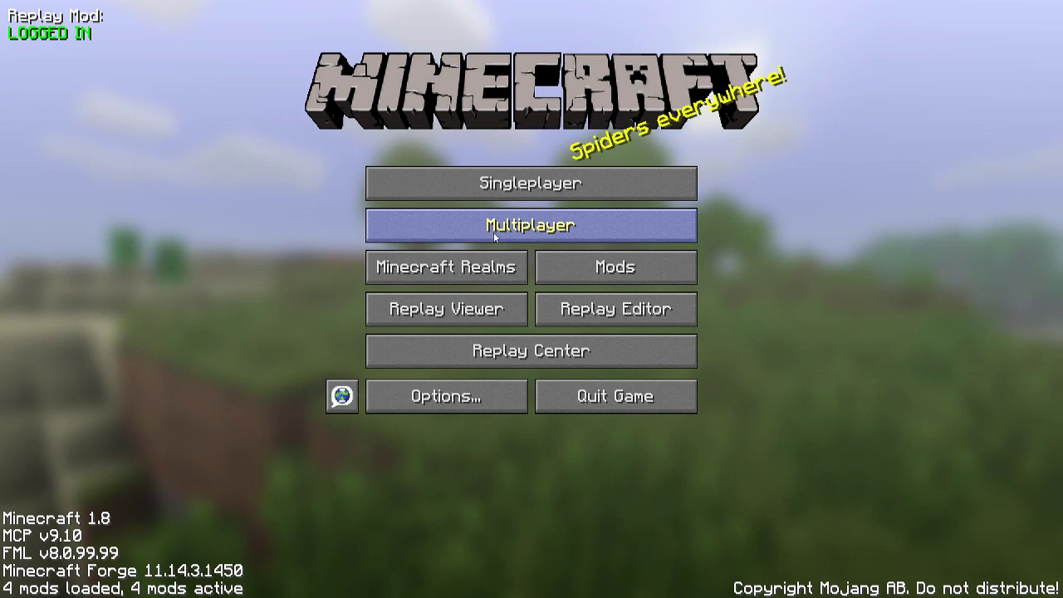
Play briefly in the 'New World---' survival world while recording, then Save and Quit to Title.
left_click(498, 189)
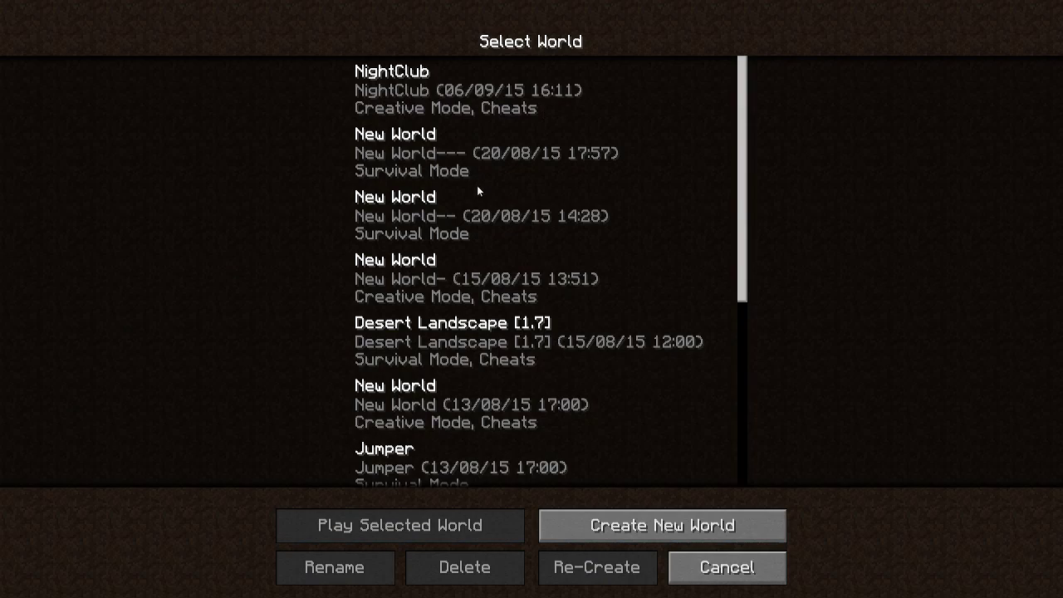
double_click(456, 162)
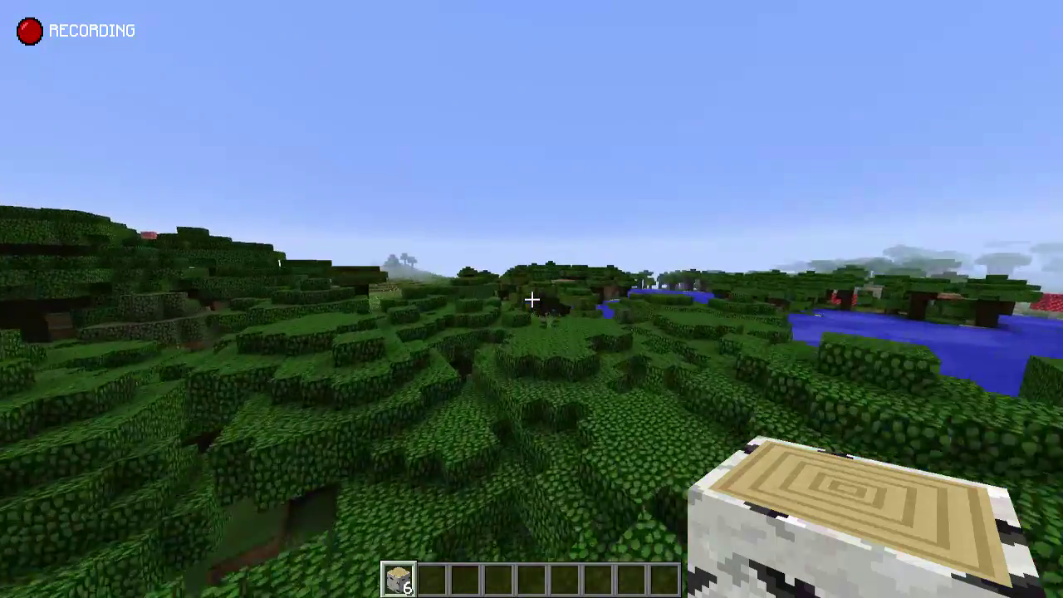
key("Escape")
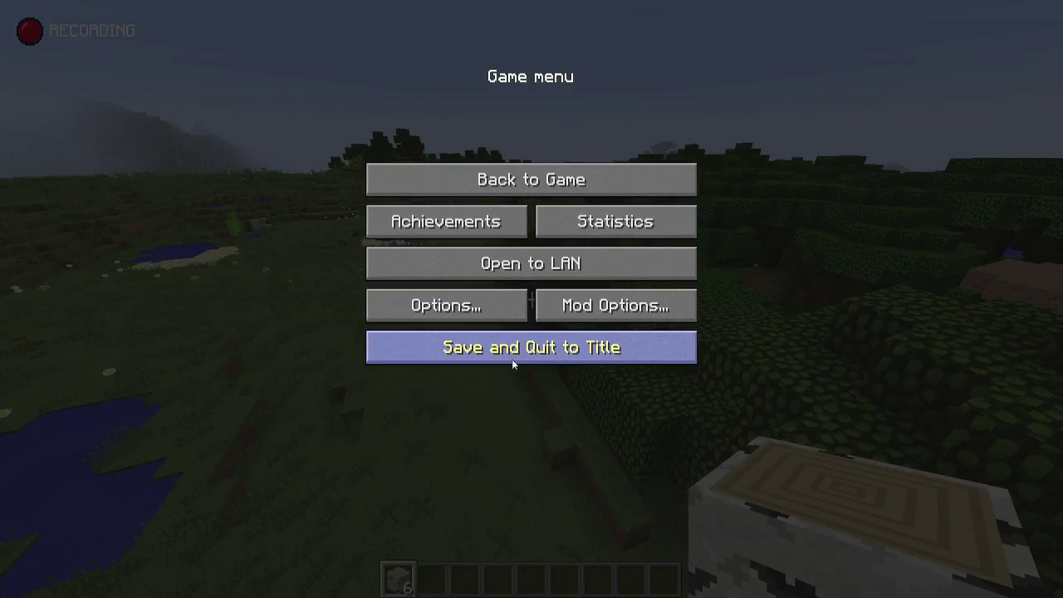
left_click(517, 353)
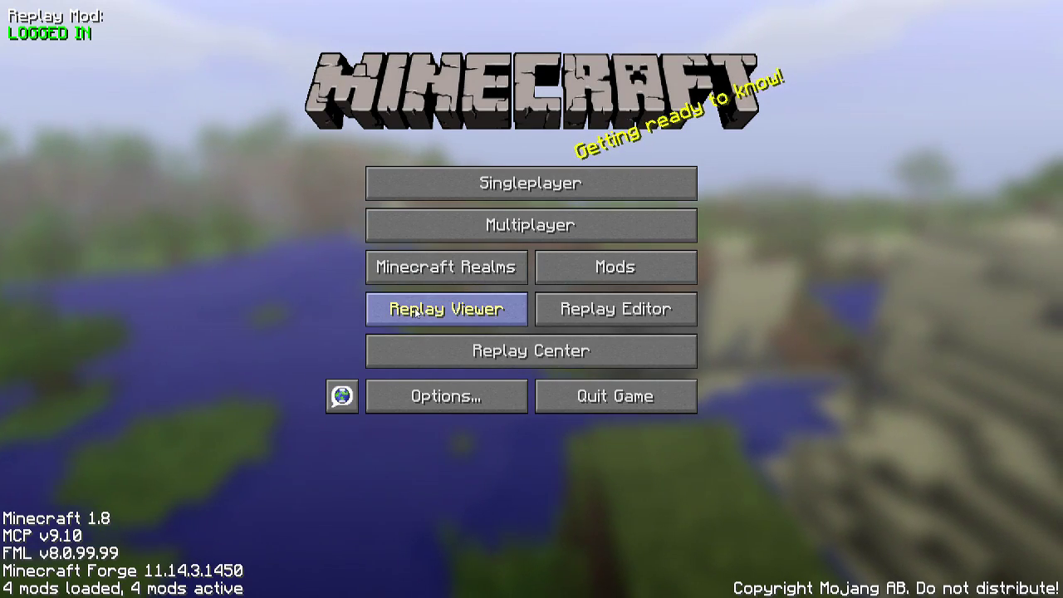
Load the newest replay 2015_09_15_16_05_28 from the Replay Viewer list.
left_click(385, 319)
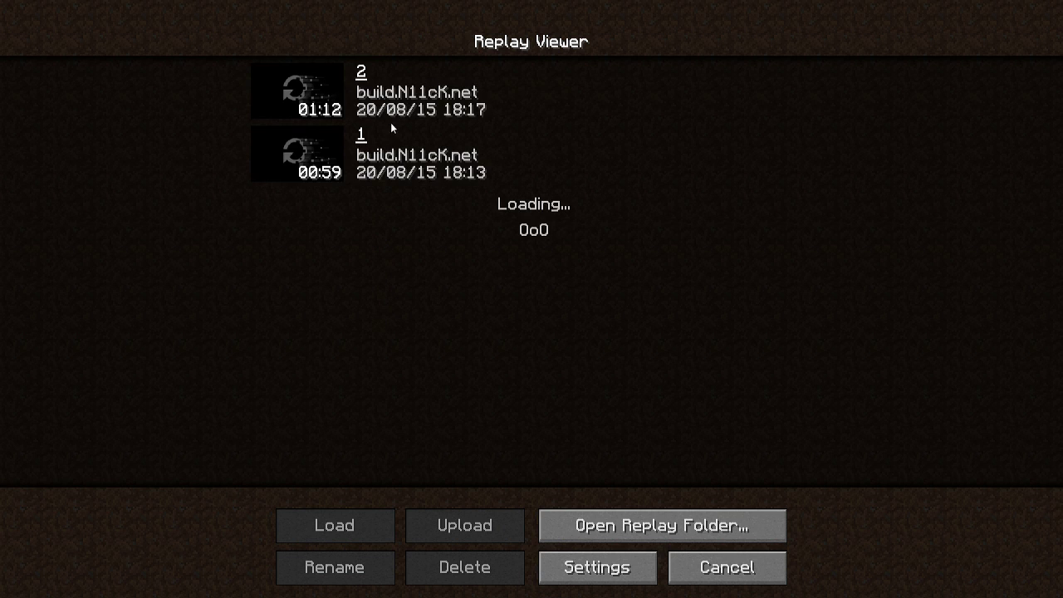
scroll(752, 80, "down", 10)
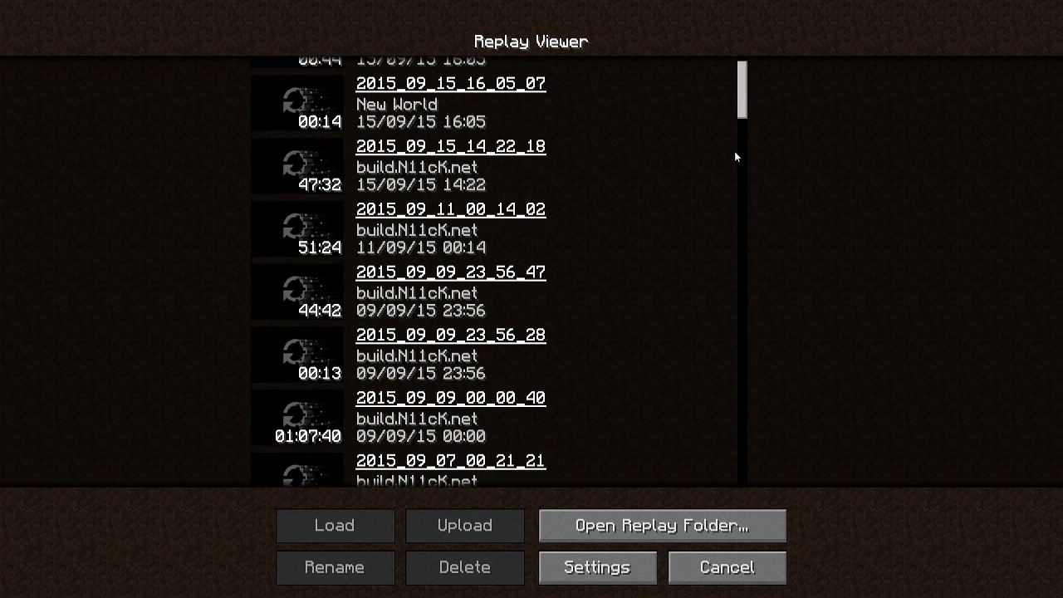
scroll(755, 61, "up", 10)
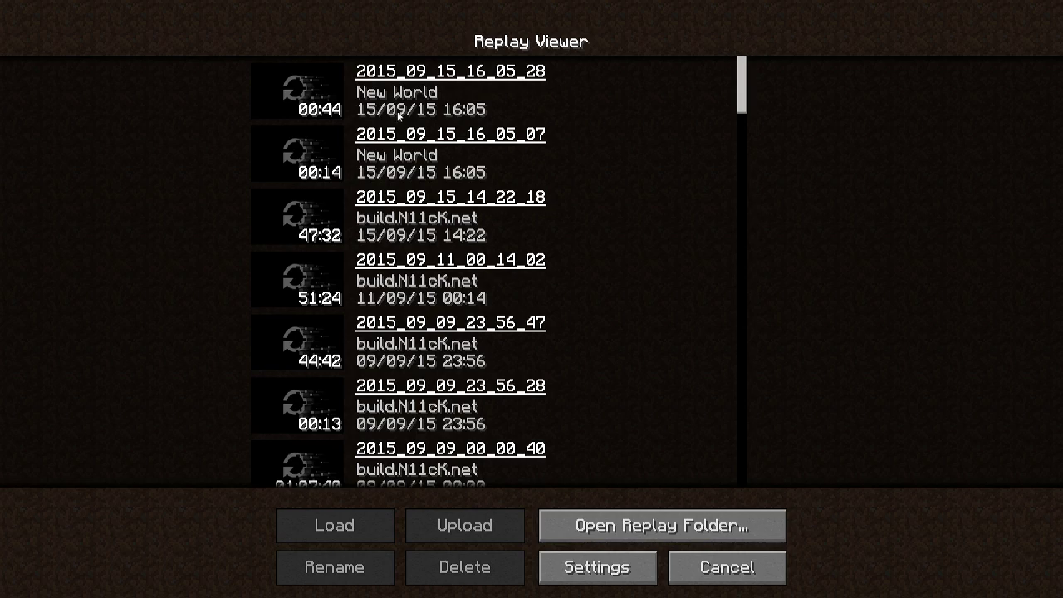
double_click(401, 107)
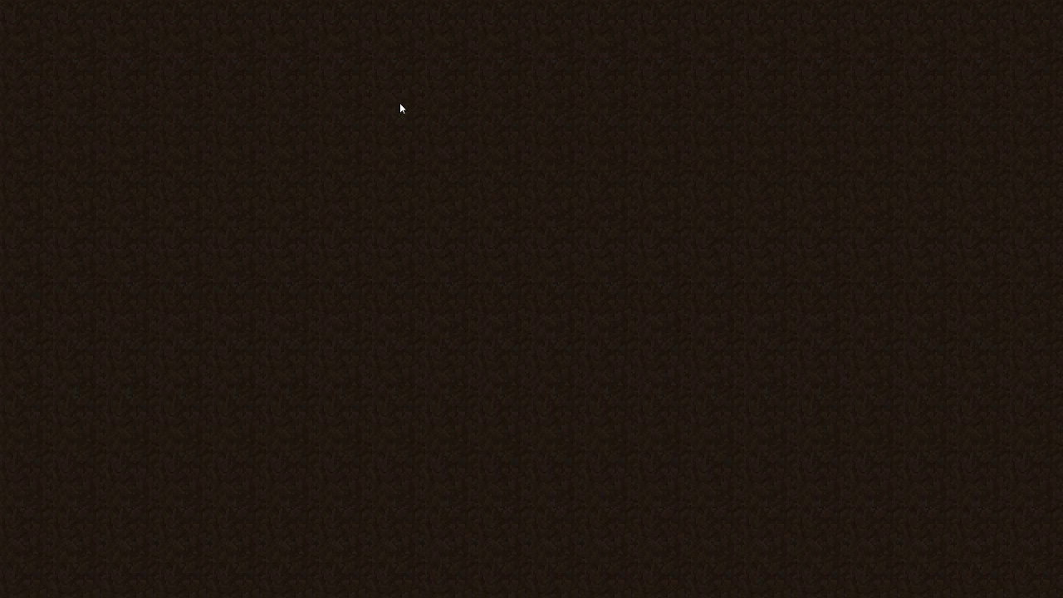
Pause the replay, pull the camera back behind the player, then resume and pause playback.
key("p")
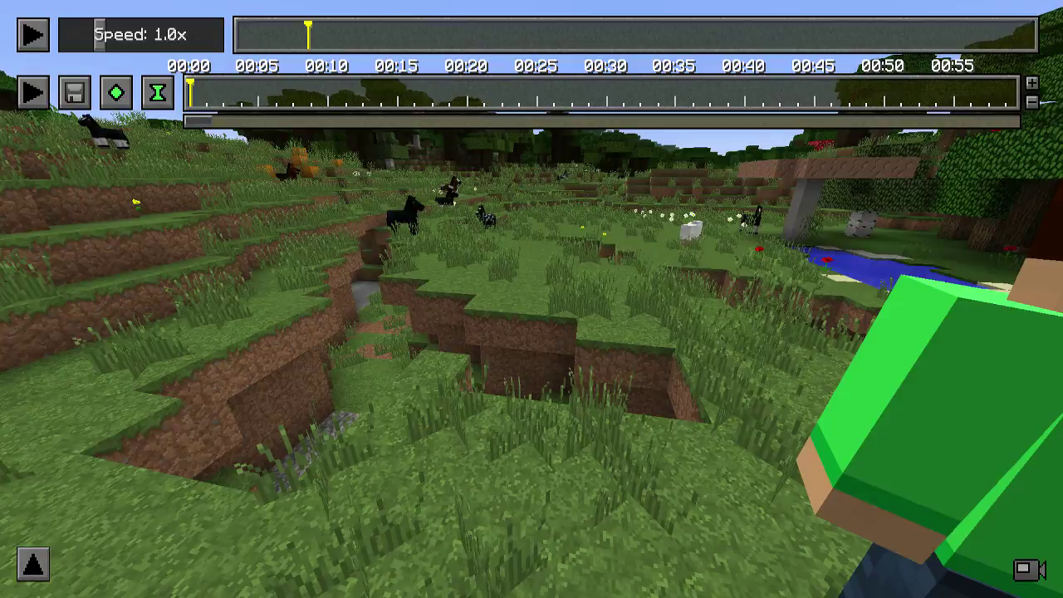
key("s")
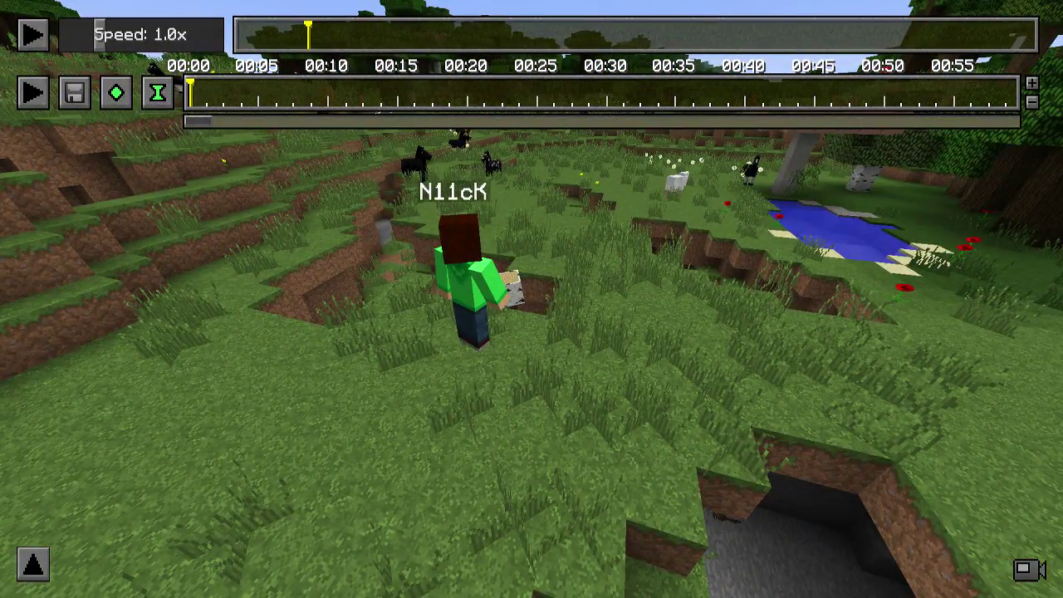
key("p")
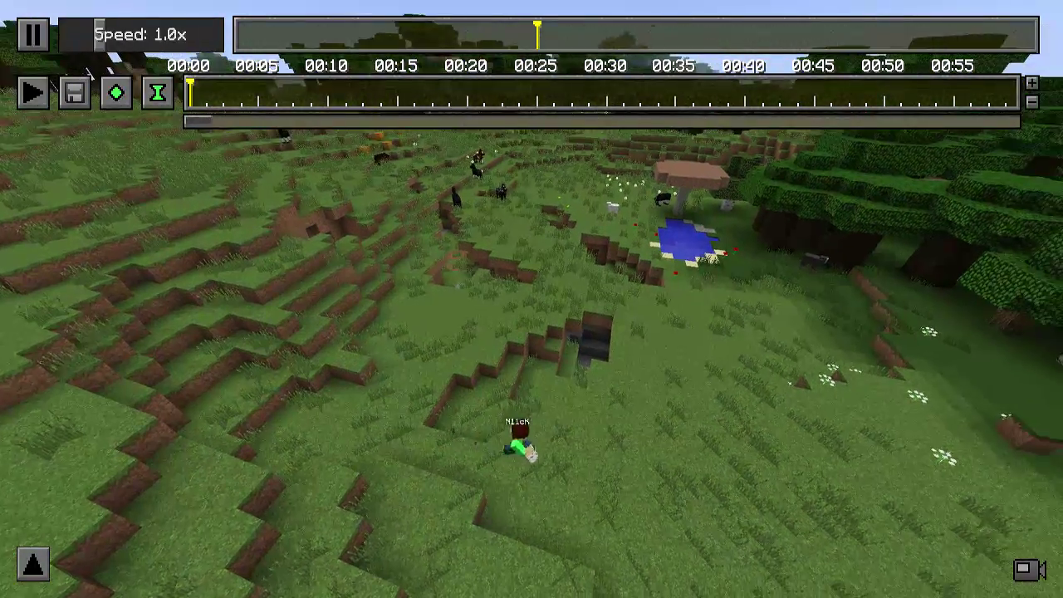
key("p")
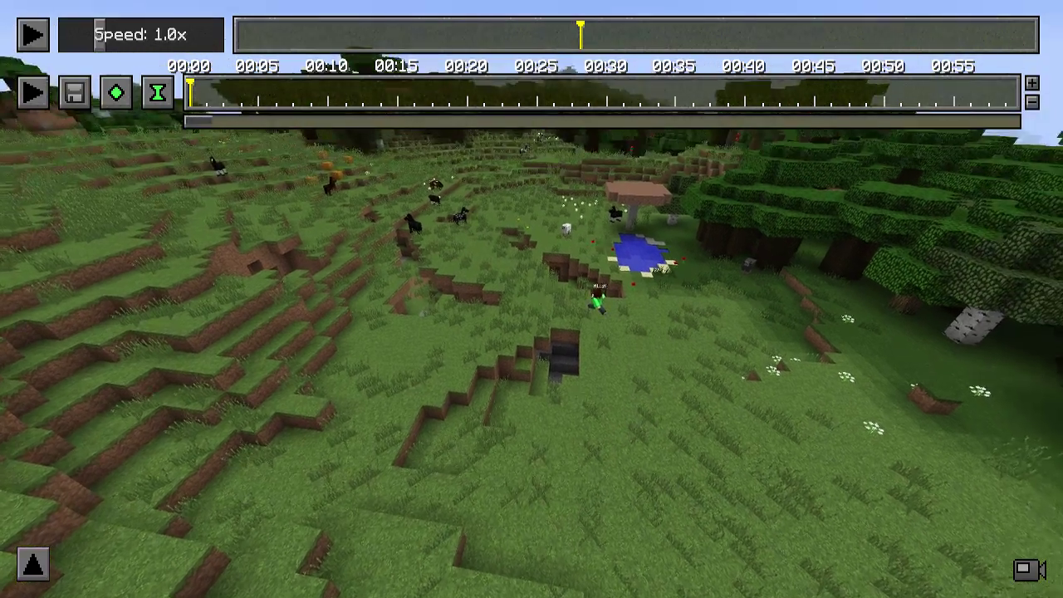